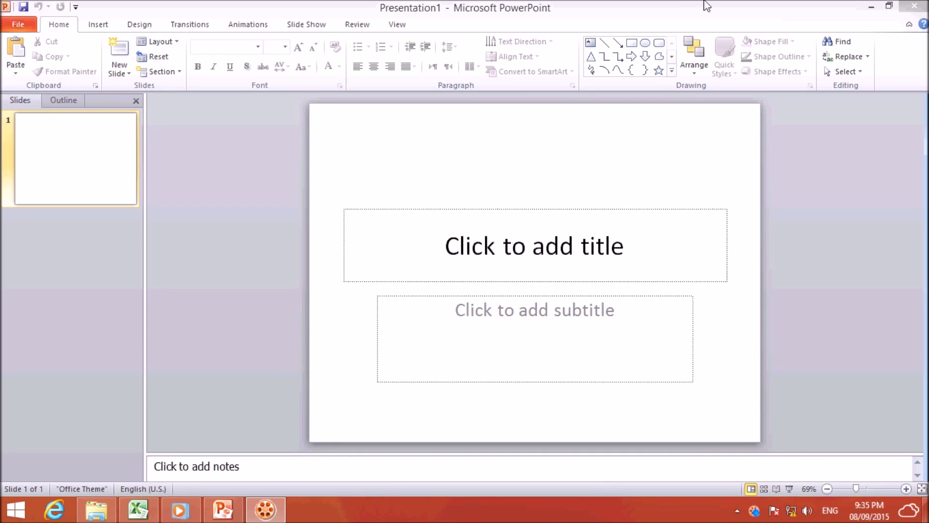
# Add two new slides with the Title Slide layout
pyautogui.click(60, 160)
pyautogui.click(119, 71)
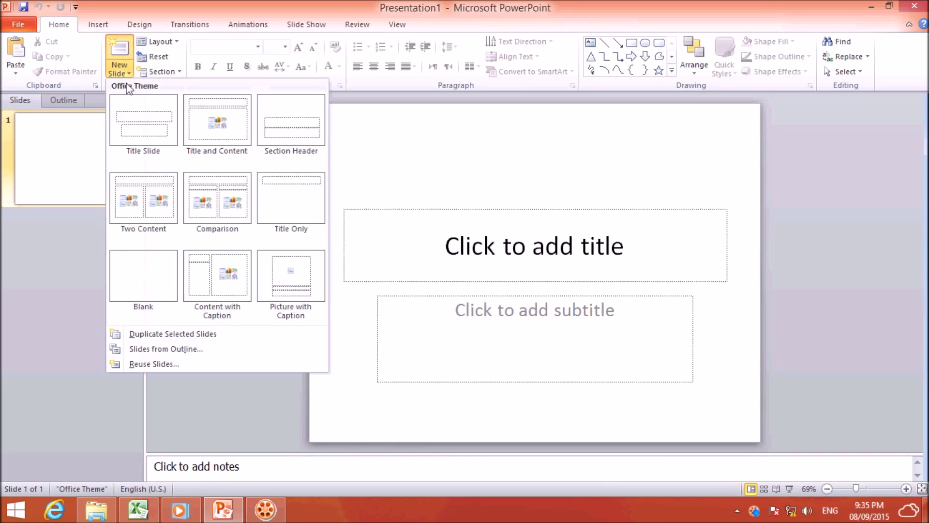
pyautogui.click(136, 129)
pyautogui.click(118, 72)
pyautogui.click(133, 116)
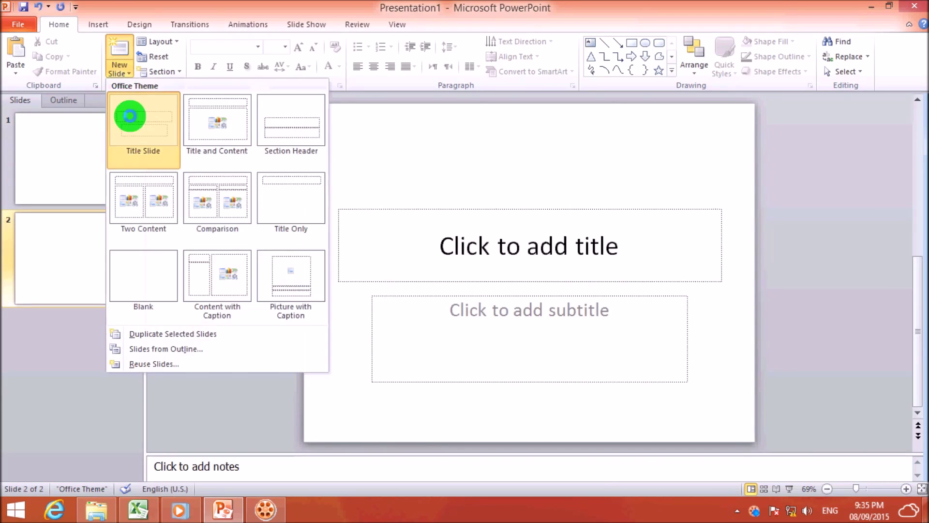
# Title slide 1 'Start Slide' and slide 3 'End Slide', then return to slide 2
pyautogui.click(99, 164)
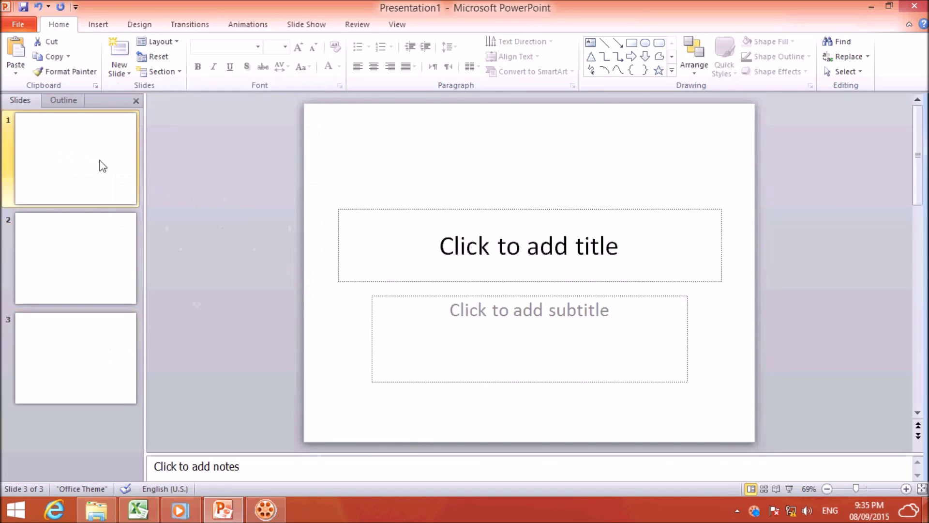
pyautogui.click(444, 241)
pyautogui.write('S')
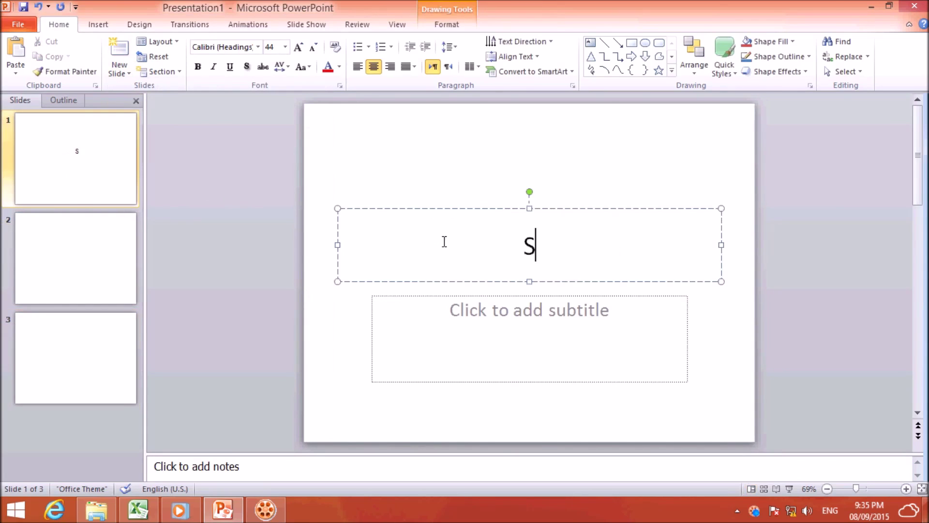
pyautogui.write('tart Slide')
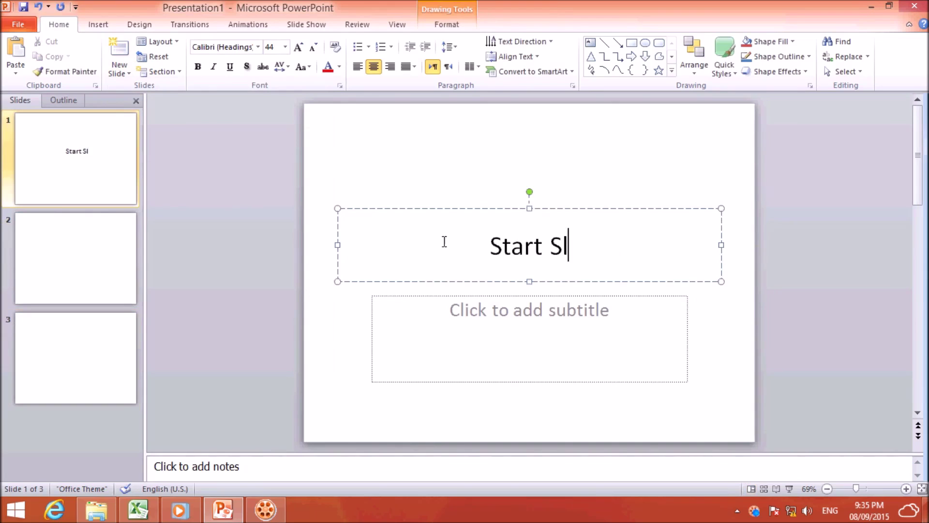
pyautogui.click(115, 366)
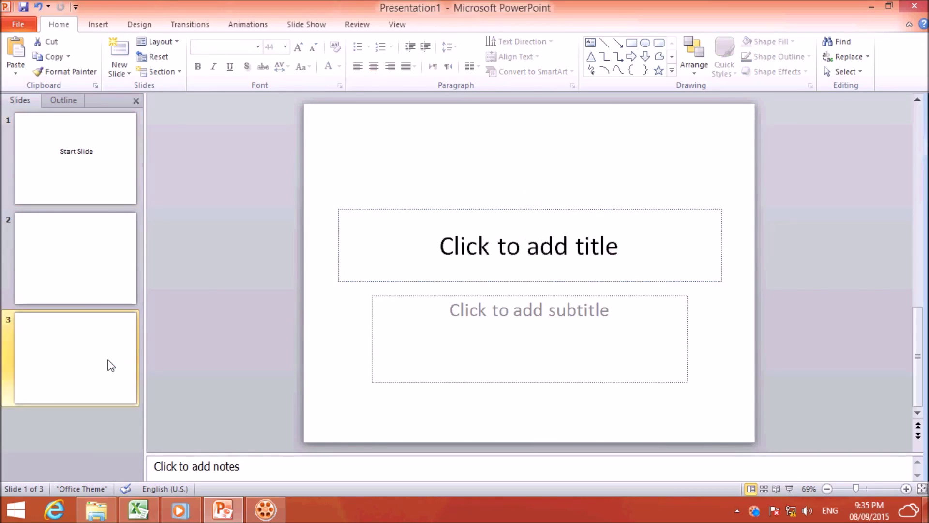
pyautogui.click(476, 253)
pyautogui.write('End ')
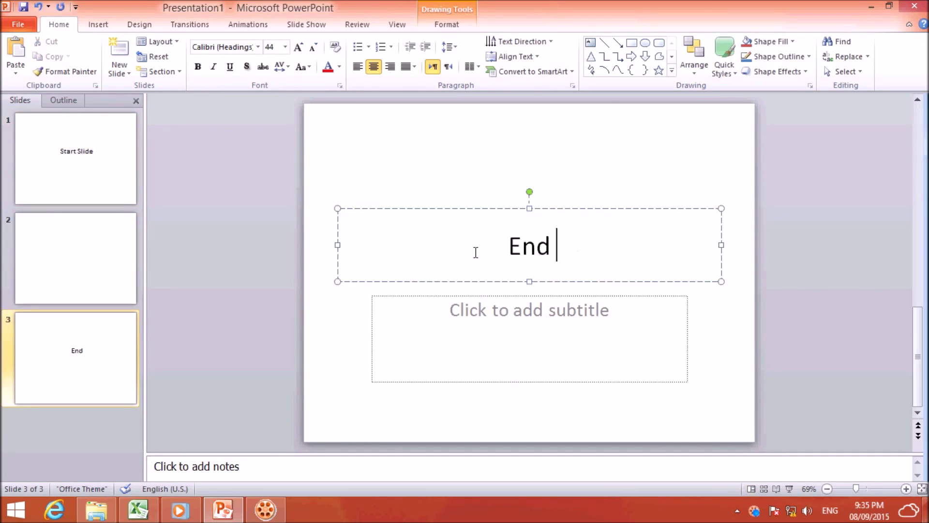
pyautogui.write('Slide')
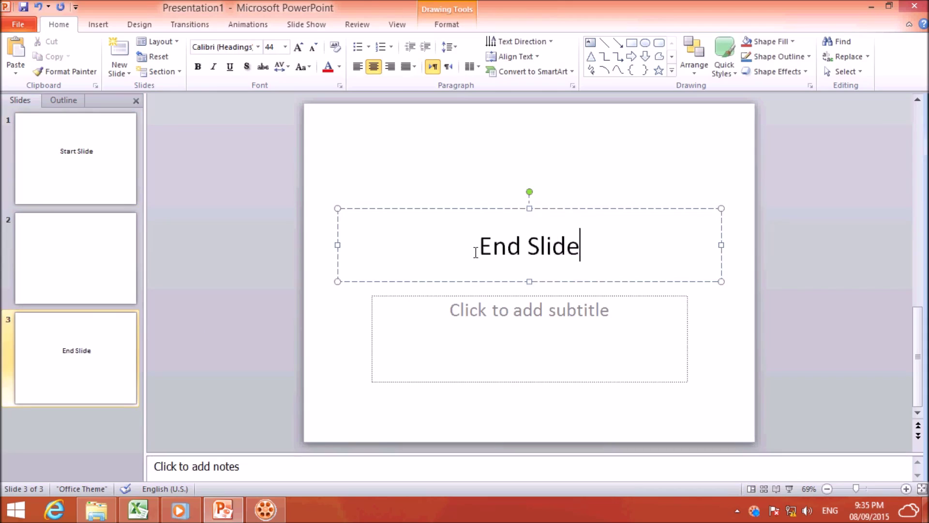
pyautogui.click(59, 251)
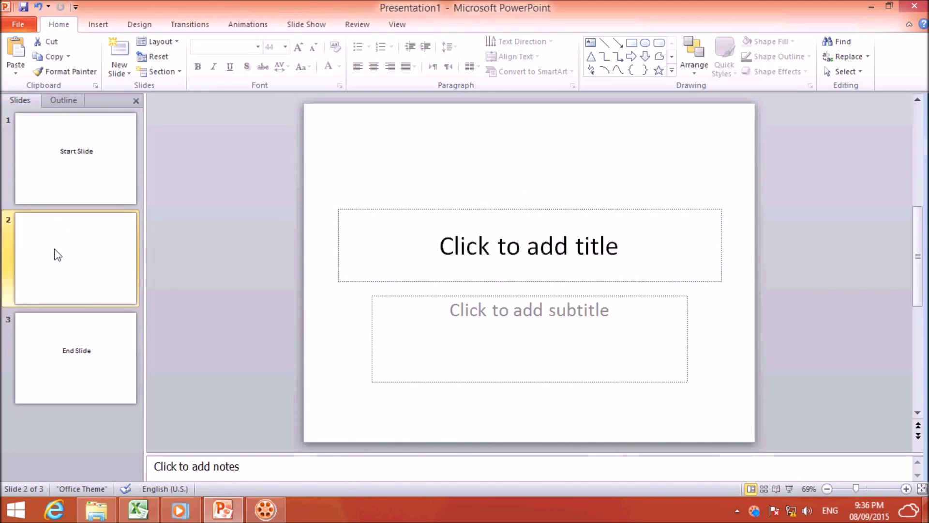
# Delete slide 2's placeholders and draw a large circle on the left
pyautogui.click(428, 237)
pyautogui.click(417, 173)
pyautogui.hotkey('ctrl', 'a')
pyautogui.press('Delete')
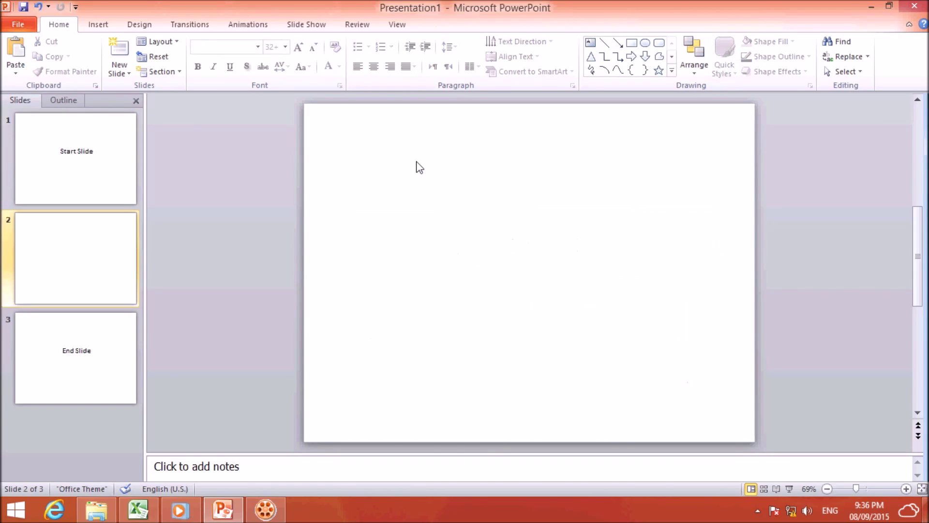
pyautogui.click(646, 45)
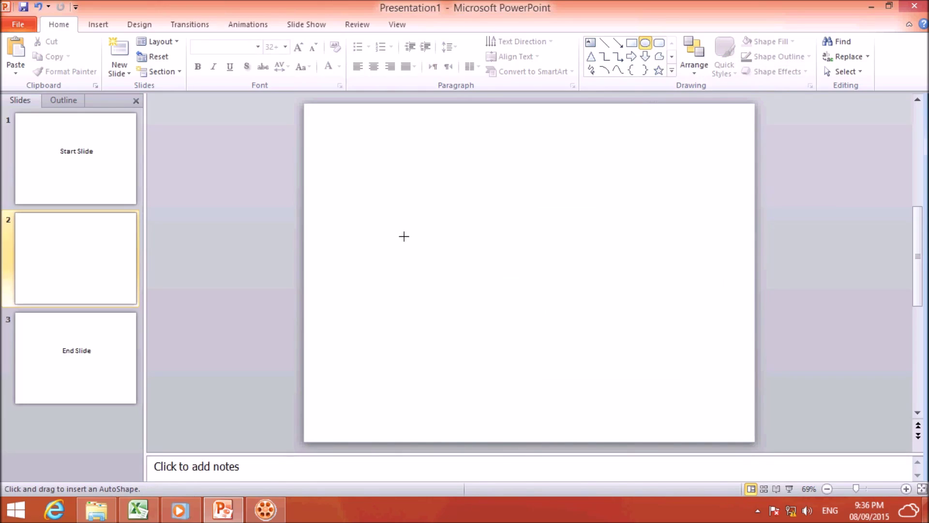
pyautogui.moveTo(358, 161)
pyautogui.mouseDown()
pyautogui.moveTo(440, 222)
pyautogui.moveTo(479, 271)
pyautogui.mouseUp()
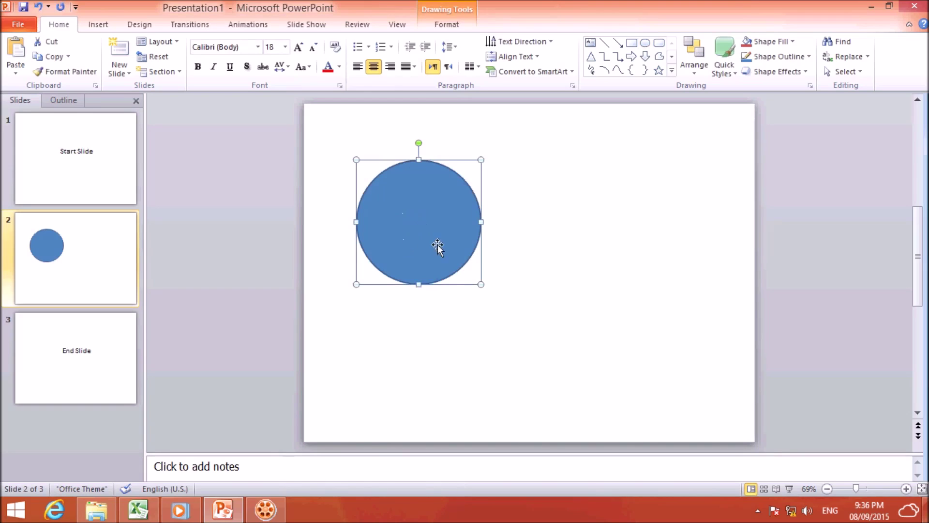
# Draw a small circle to the upper right of the large circle
pyautogui.click(647, 44)
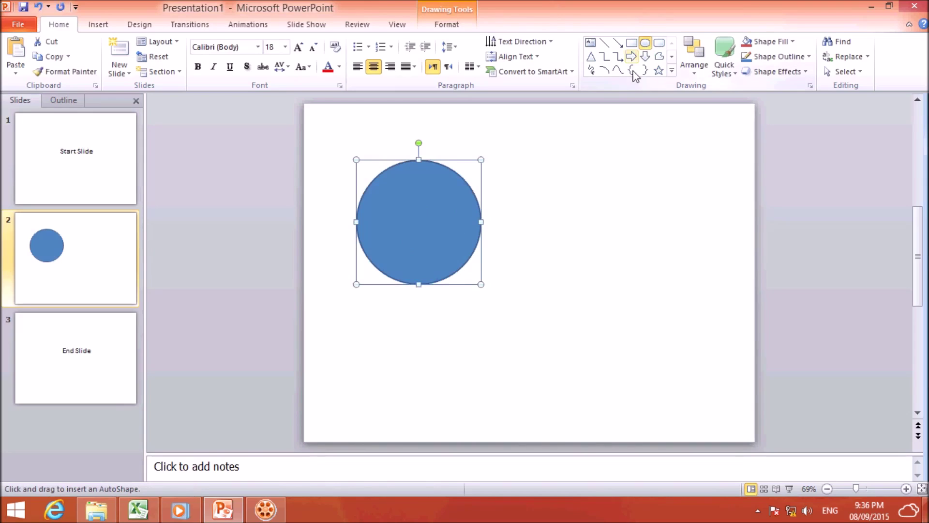
pyautogui.moveTo(547, 145); pyautogui.dragTo(575, 170)
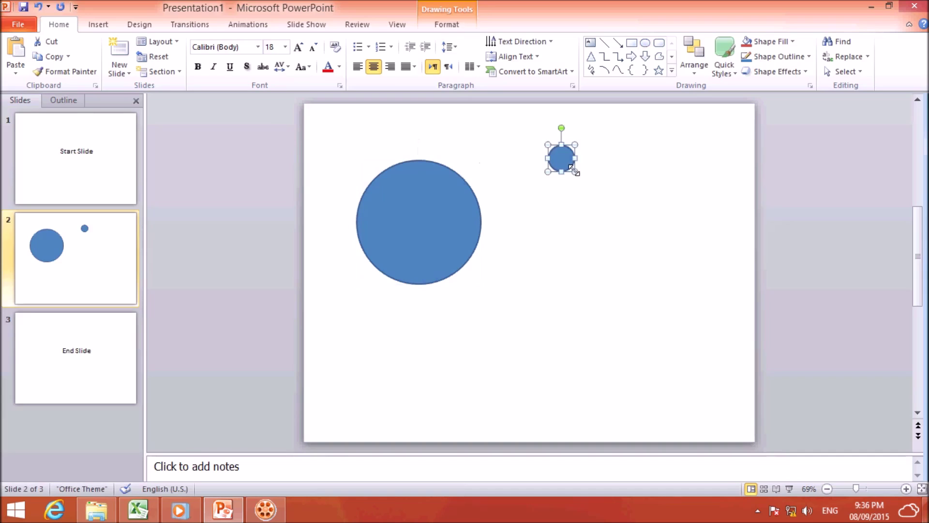
pyautogui.press('Delete')
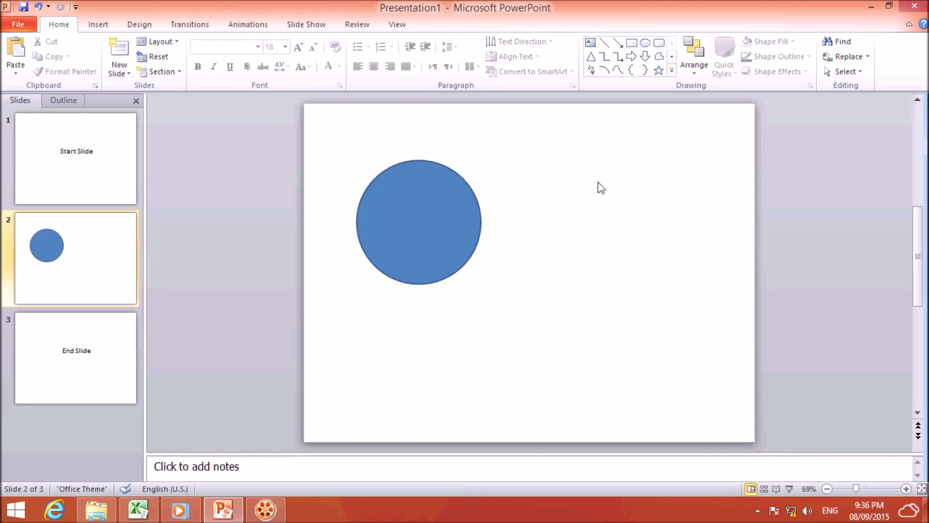
pyautogui.click(645, 43)
pyautogui.moveTo(558, 153); pyautogui.dragTo(591, 188)
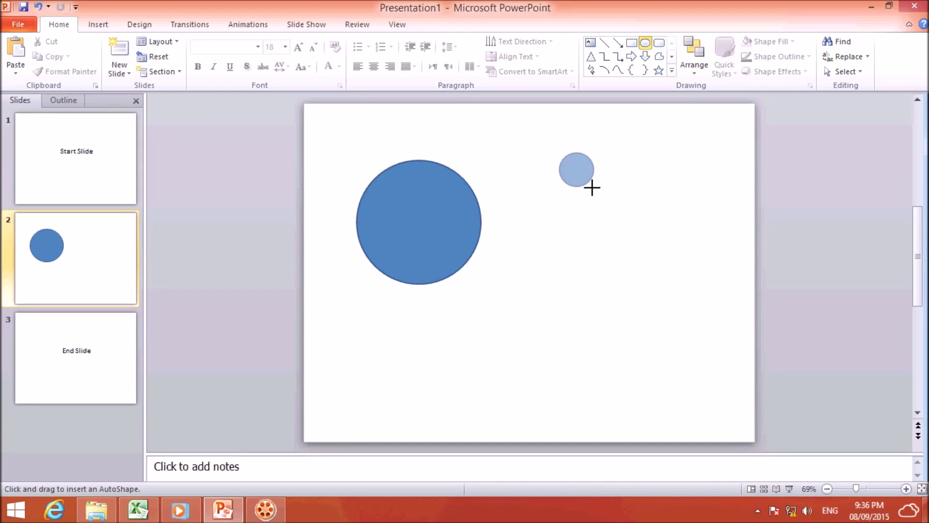
pyautogui.moveTo(592, 188); pyautogui.dragTo(591, 188)
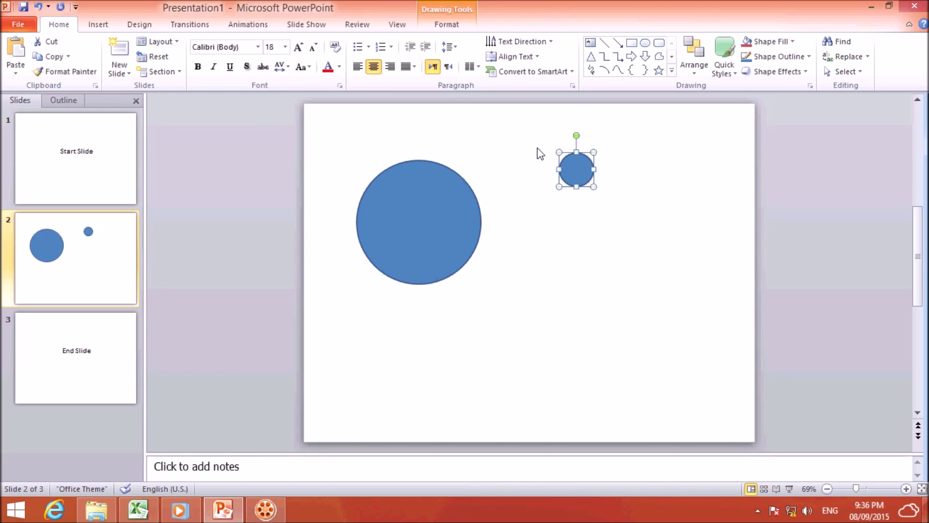
# Apply a blue preset style to the large circle and add a Wheel exit animation
pyautogui.click(434, 196)
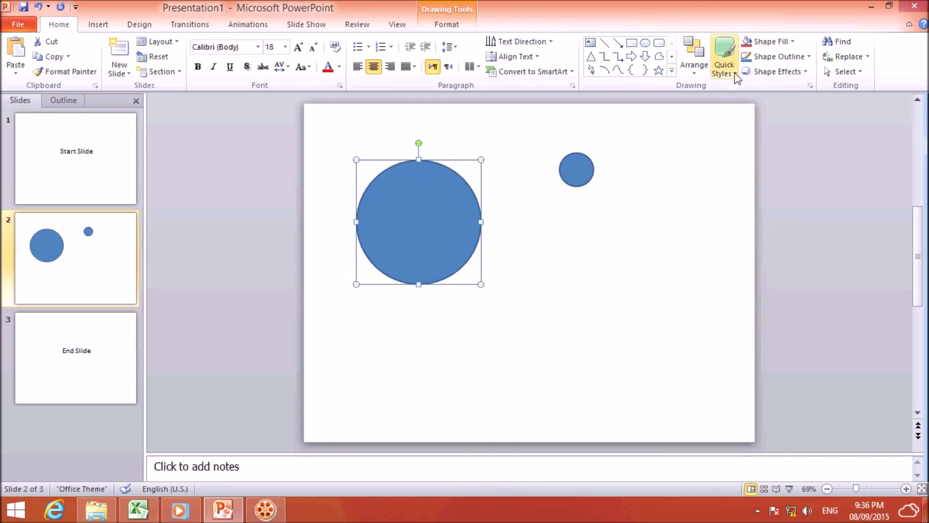
pyautogui.click(725, 56)
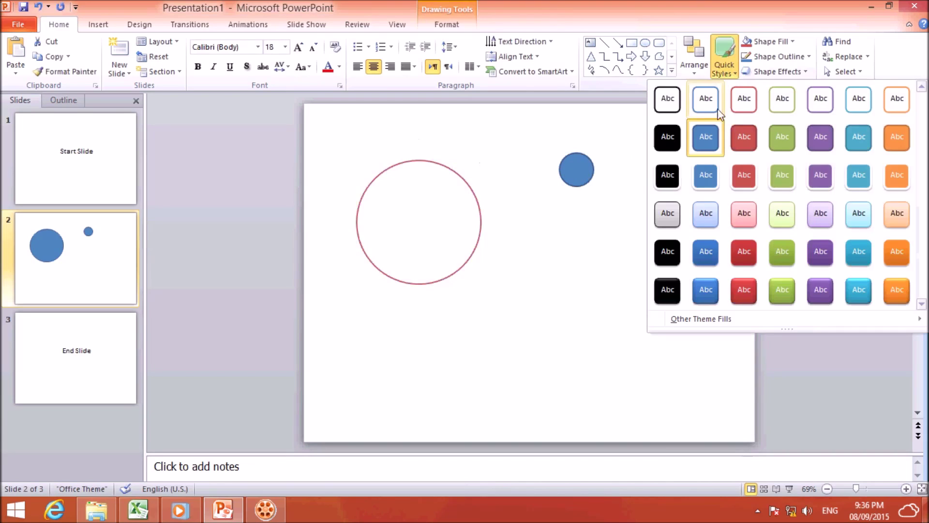
pyautogui.click(705, 178)
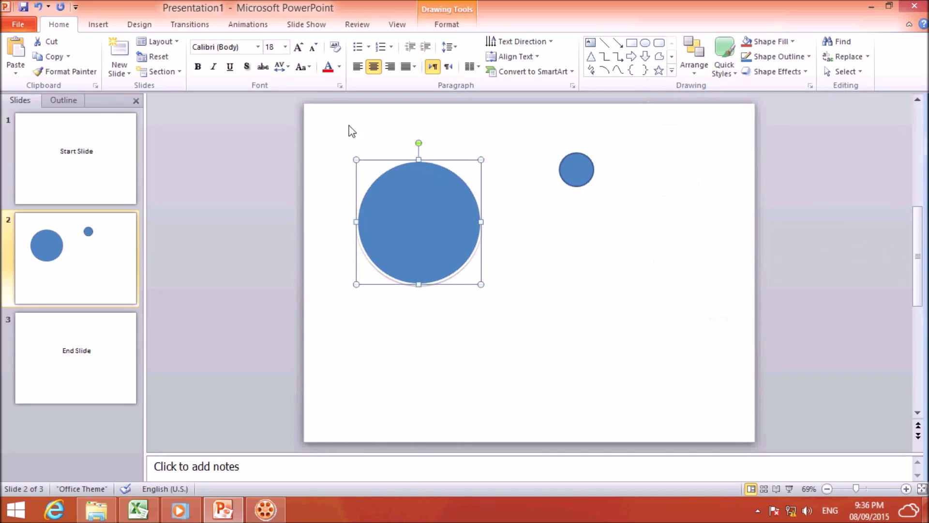
pyautogui.click(254, 27)
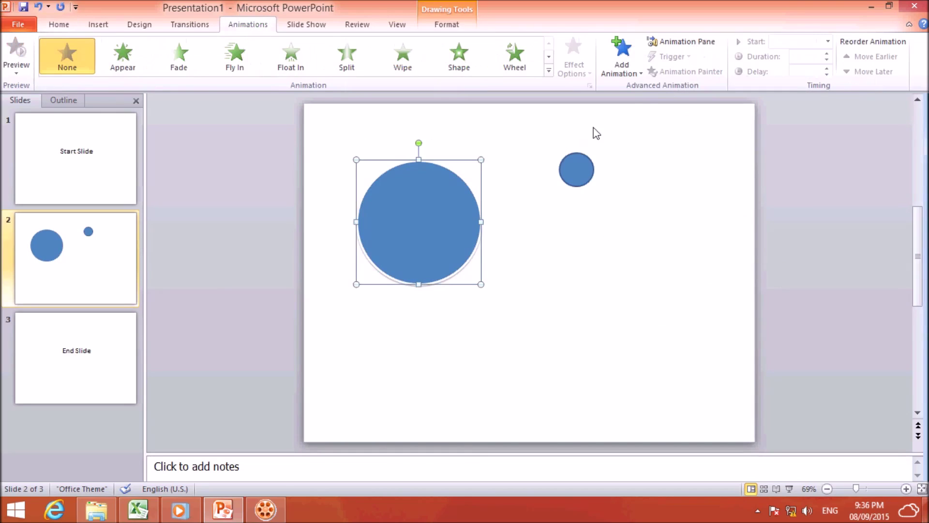
pyautogui.click(635, 70)
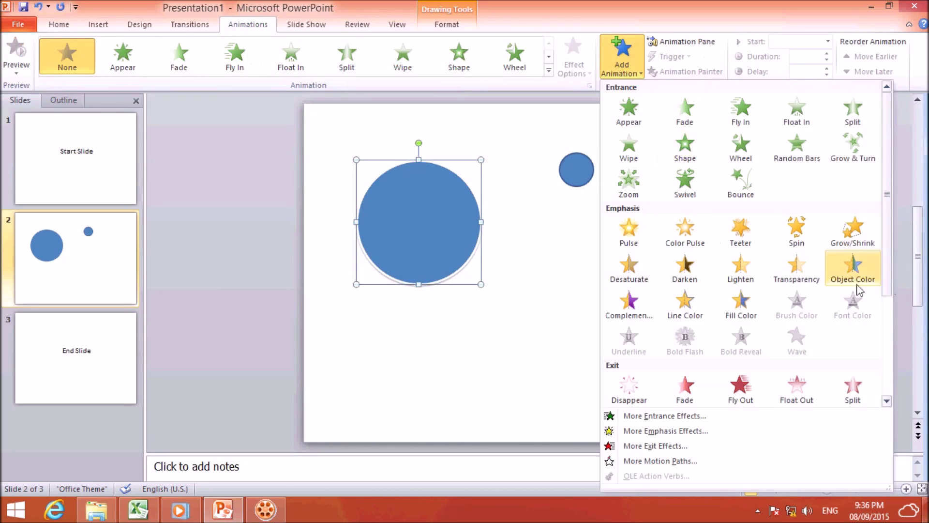
pyautogui.moveTo(888, 242); pyautogui.dragTo(888, 323)
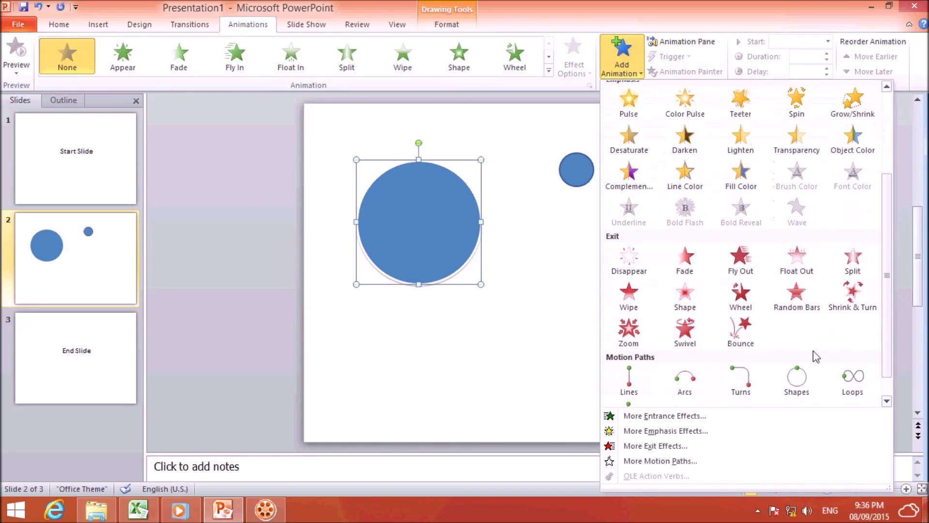
pyautogui.click(738, 298)
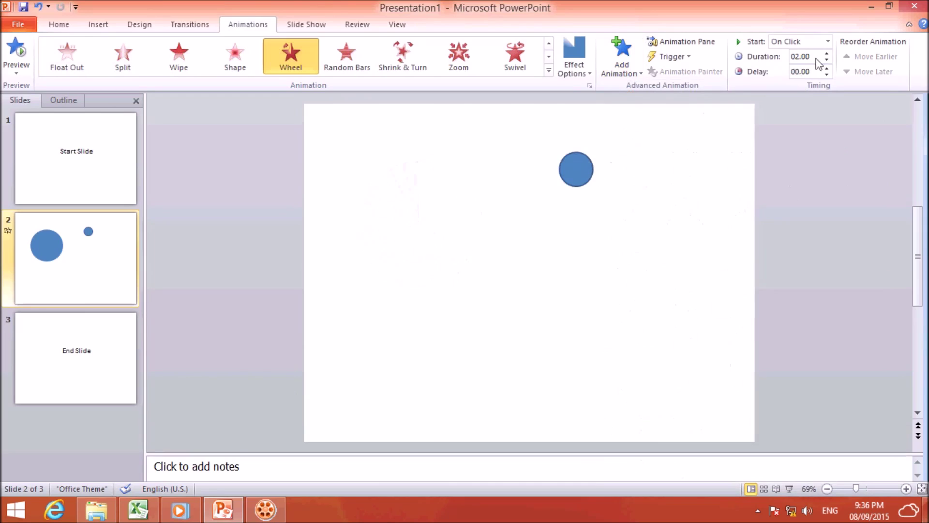
# Set the Wheel animation to start With Previous with a 3.5-second duration
pyautogui.click(828, 41)
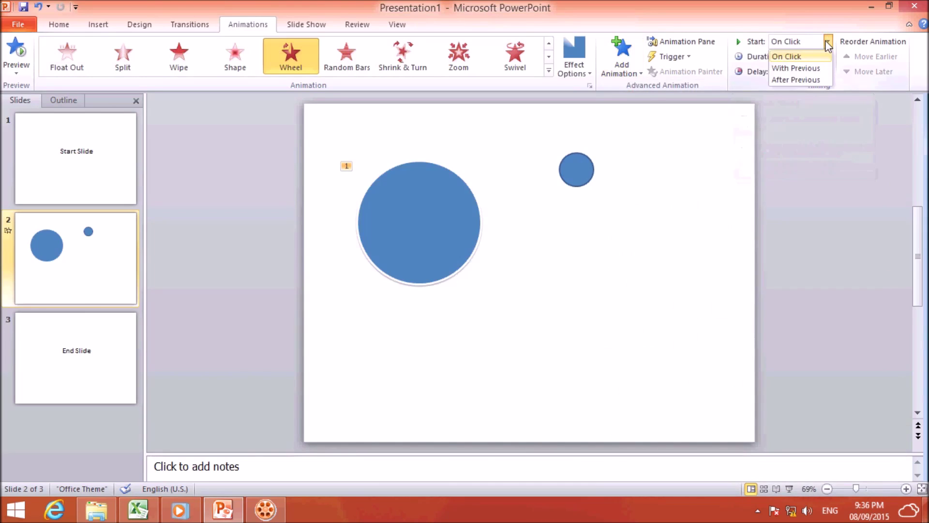
pyautogui.click(806, 68)
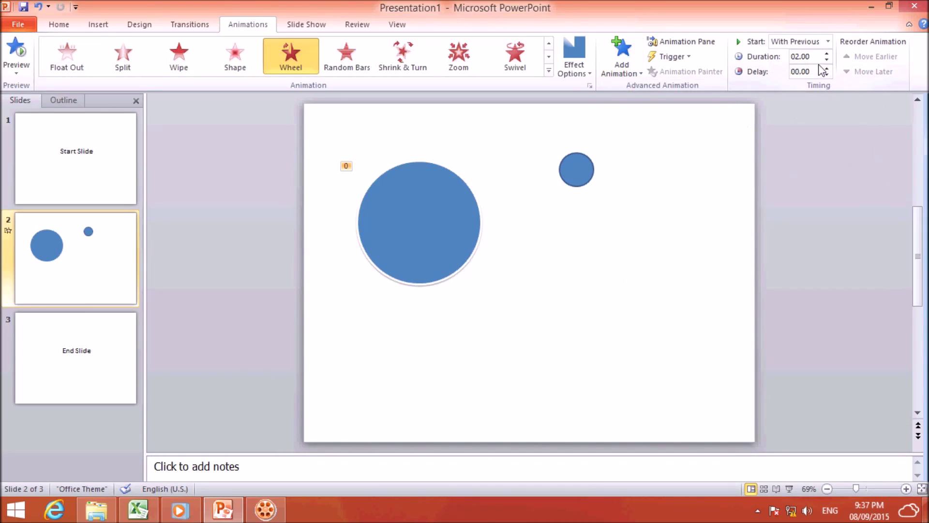
pyautogui.click(827, 53)
pyautogui.click(827, 54)
pyautogui.click(827, 54)
pyautogui.click(827, 54)
pyautogui.click(827, 53)
pyautogui.click(827, 53)
pyautogui.click(828, 54)
pyautogui.click(827, 53)
pyautogui.click(827, 54)
pyautogui.click(828, 54)
pyautogui.click(827, 54)
pyautogui.click(586, 173)
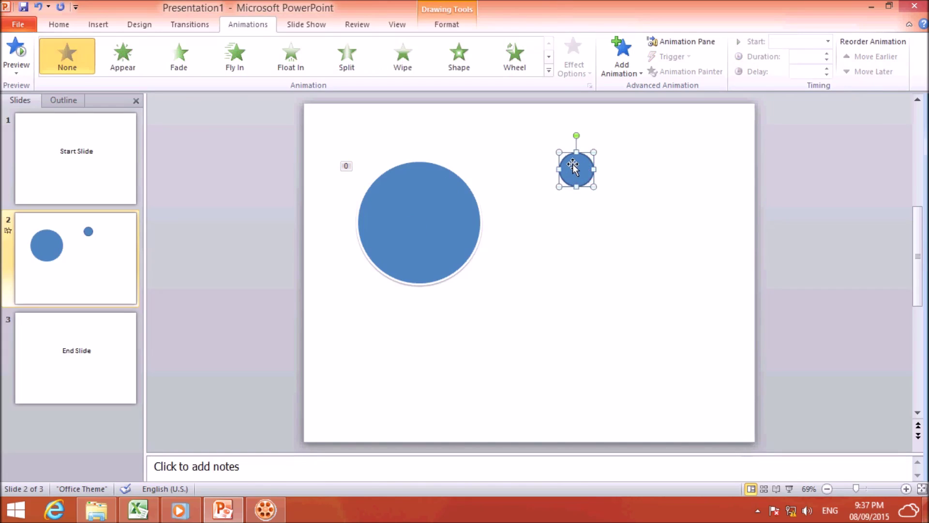
# Style the small circle Subtle Effect - Blue, Accent 1 and paste a copy of it
pyautogui.click(55, 24)
pyautogui.click(725, 60)
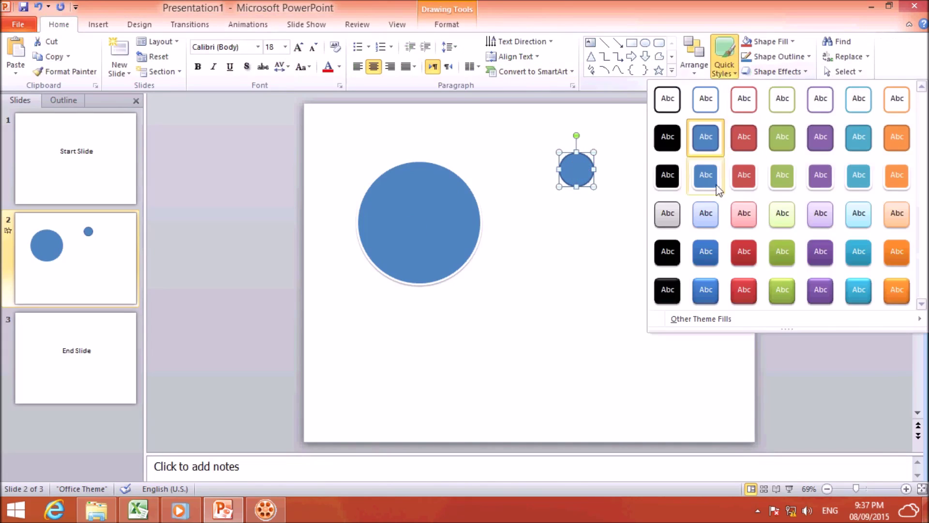
pyautogui.click(708, 217)
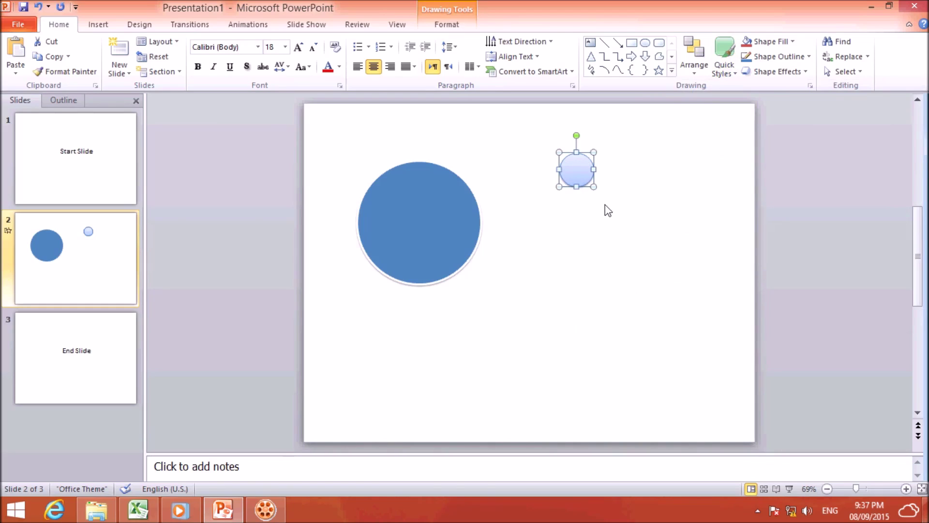
pyautogui.hotkey('ctrl', 'v')
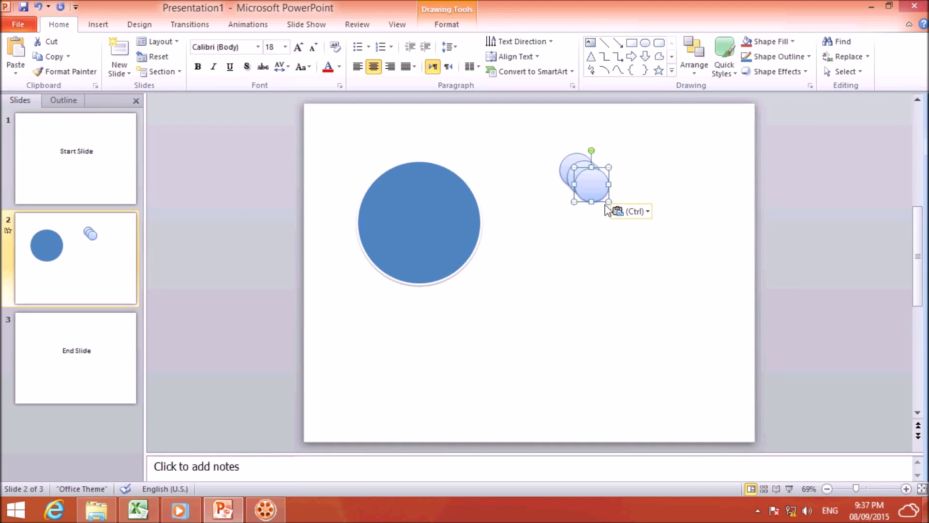
# Paste more copies, number circles 5, 4 and 3, and place them along the bottom right
pyautogui.hotkey('ctrl', 'v')
pyautogui.hotkey('ctrl', 'v')
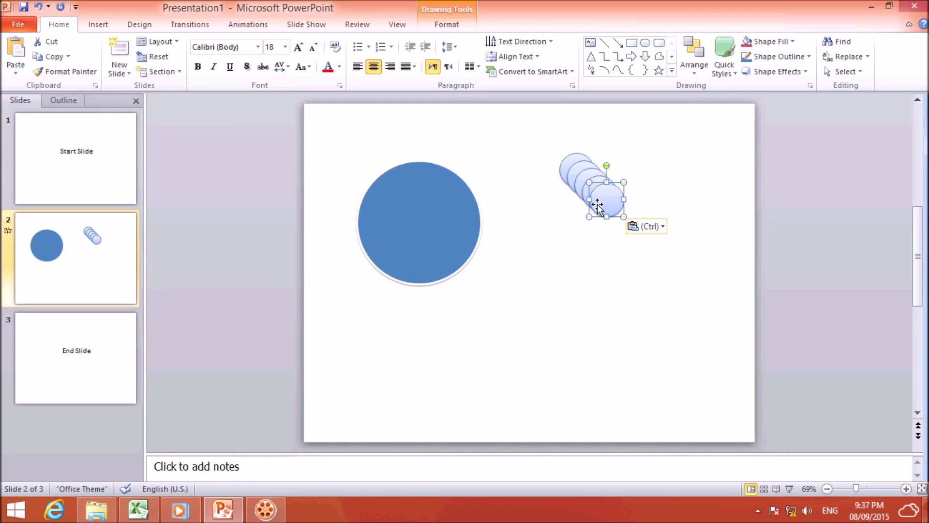
pyautogui.write('5')
pyautogui.moveTo(614, 194); pyautogui.dragTo(721, 382)
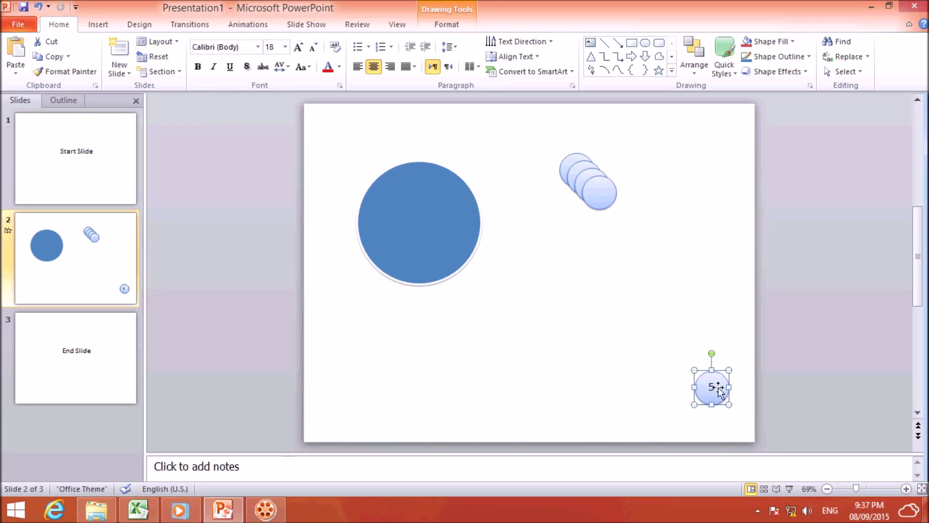
pyautogui.click(601, 193)
pyautogui.write('4')
pyautogui.moveTo(600, 194); pyautogui.dragTo(657, 381)
pyautogui.click(601, 189)
pyautogui.write('3')
pyautogui.moveTo(599, 188); pyautogui.dragTo(597, 390)
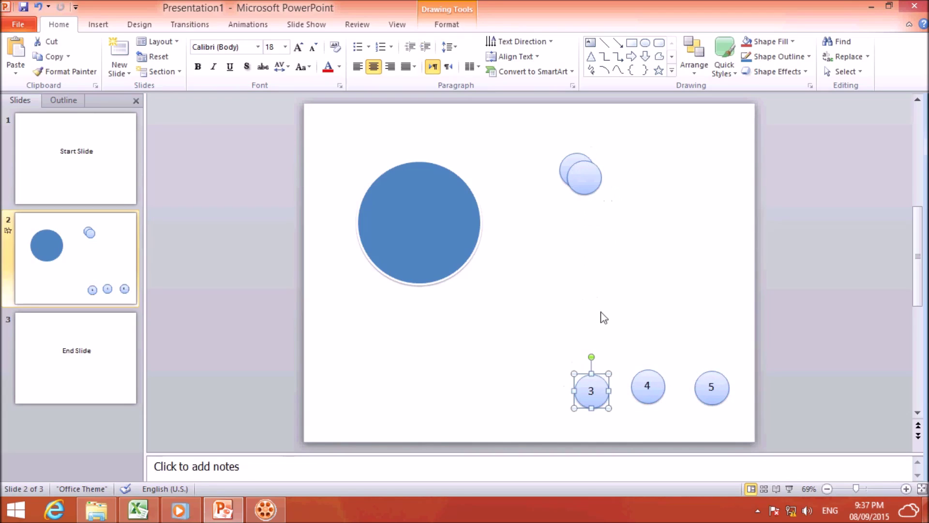
# Number circles 2 and 1 and place them left of circle 3 to complete the row
pyautogui.click(590, 174)
pyautogui.write('2')
pyautogui.moveTo(590, 174); pyautogui.dragTo(549, 384)
pyautogui.click(581, 168)
pyautogui.write('1')
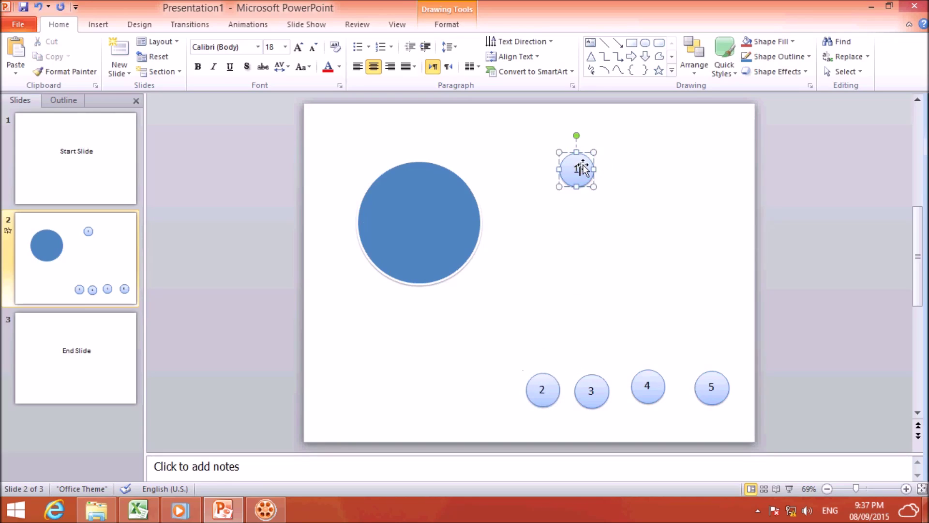
pyautogui.moveTo(583, 167); pyautogui.dragTo(506, 385)
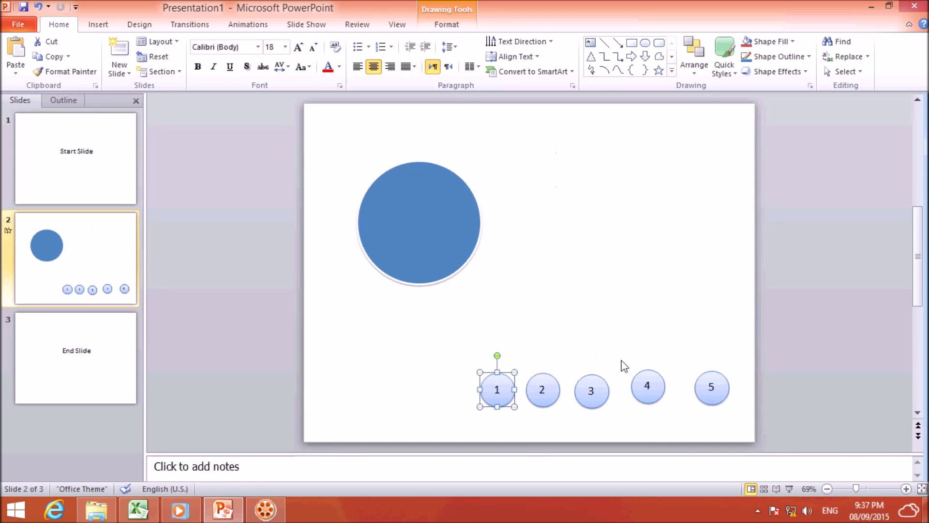
pyautogui.click(713, 387)
pyautogui.click(712, 384)
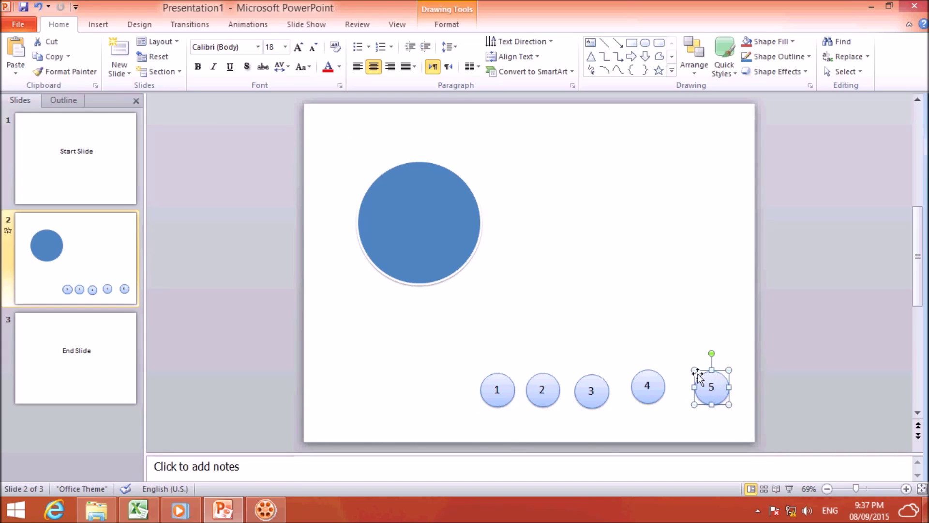
# Give circle 5 a Disappear exit effect starting With Previous after a 1-second delay
pyautogui.click(248, 25)
pyautogui.click(635, 72)
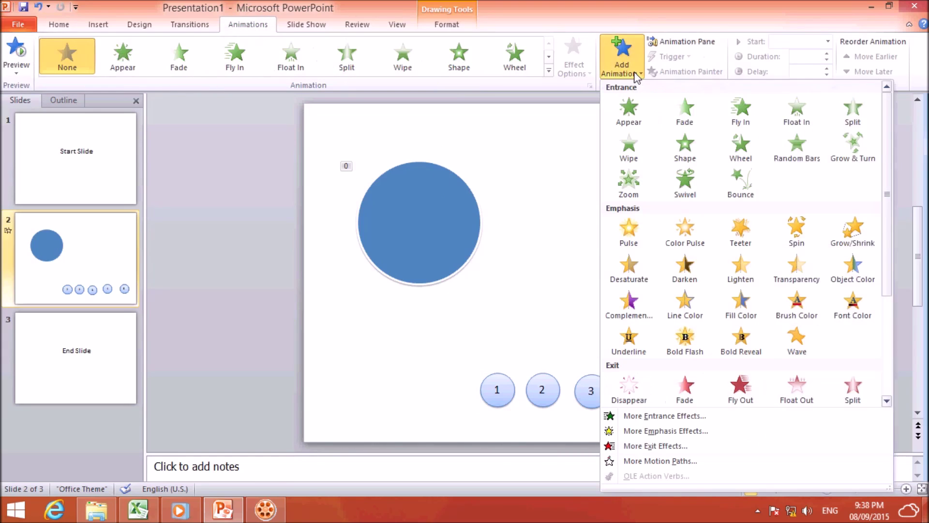
pyautogui.click(635, 389)
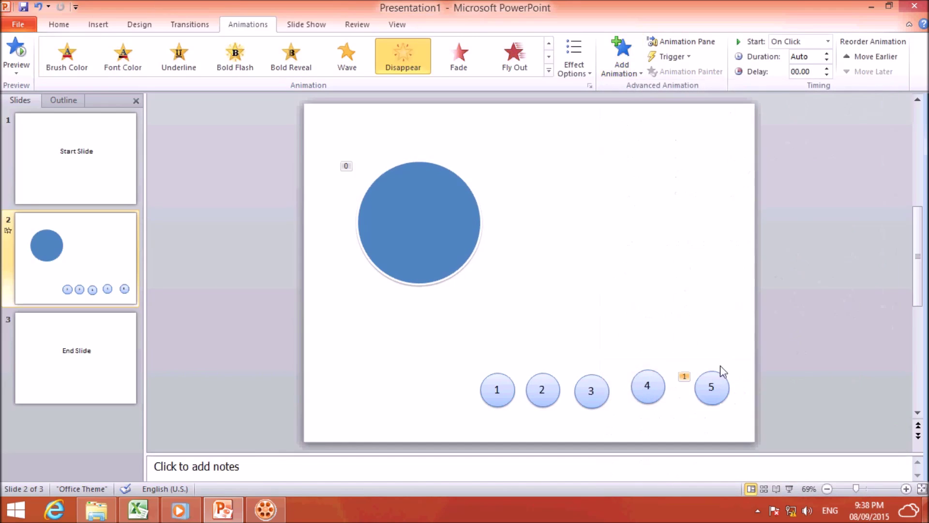
pyautogui.click(828, 42)
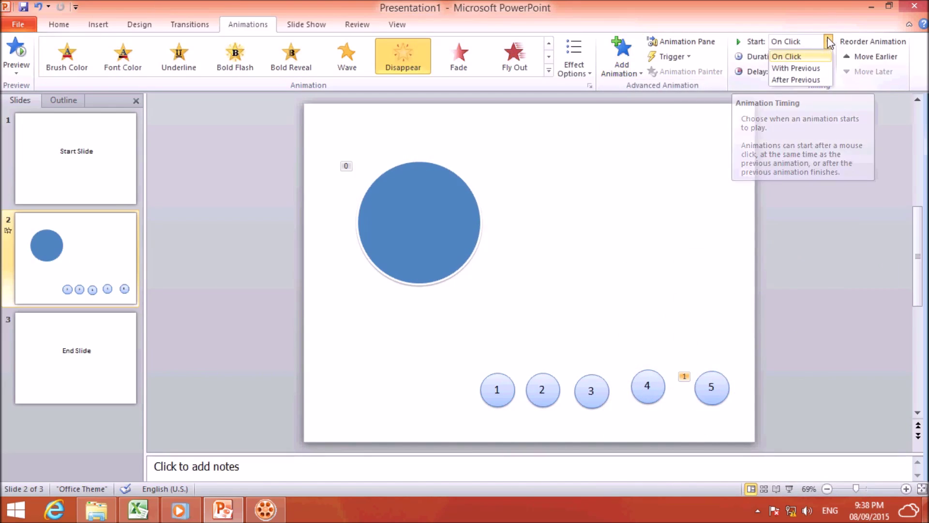
pyautogui.click(806, 69)
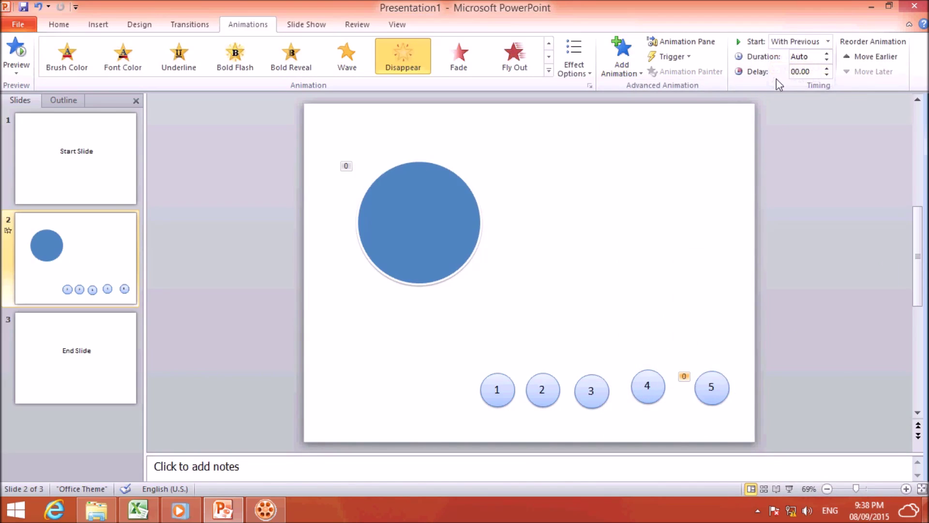
pyautogui.click(827, 68)
pyautogui.click(827, 69)
pyautogui.click(827, 69)
pyautogui.click(649, 385)
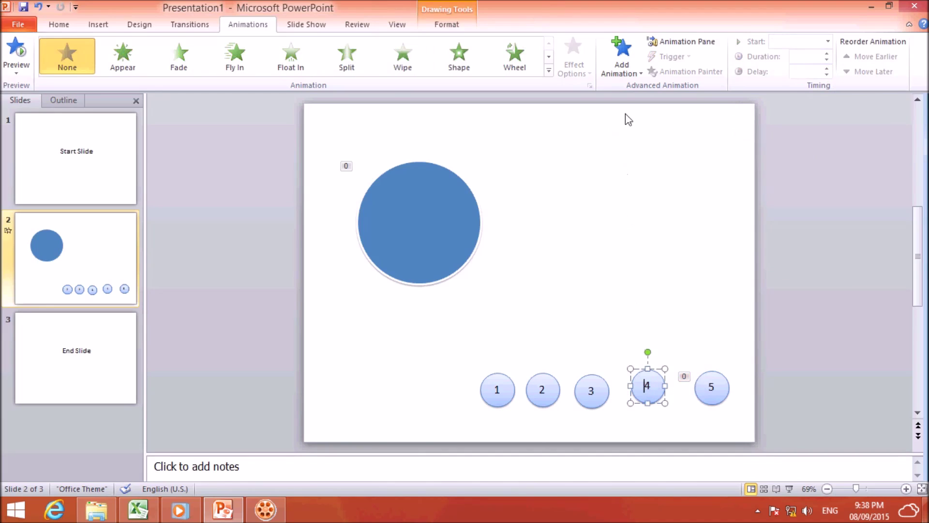
# Give circle 4 a Disappear exit effect starting With Previous after a 2-second delay
pyautogui.click(638, 68)
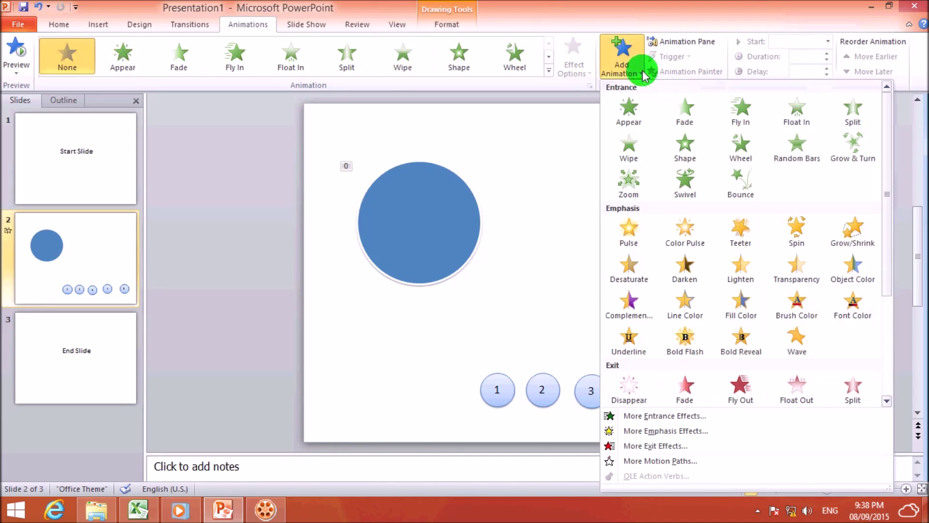
pyautogui.click(623, 388)
pyautogui.click(828, 41)
pyautogui.click(794, 67)
pyautogui.click(828, 69)
pyautogui.click(829, 69)
pyautogui.click(827, 69)
pyautogui.click(828, 69)
pyautogui.click(828, 69)
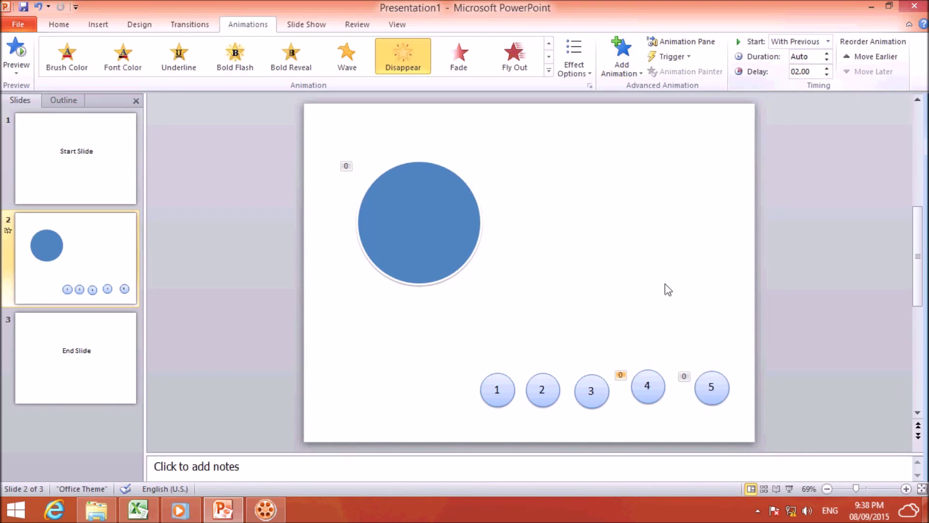
# Give circle 3 a Disappear exit effect starting With Previous after a 3-second delay
pyautogui.click(591, 398)
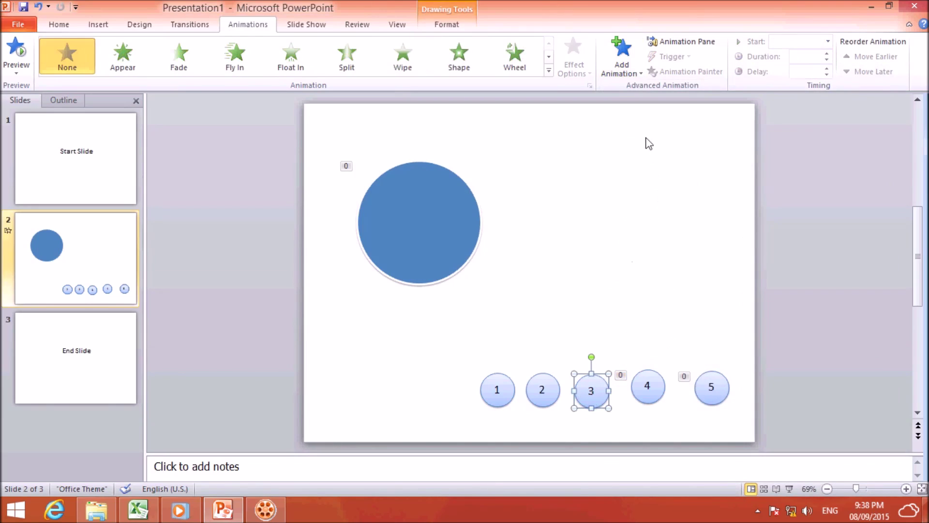
pyautogui.click(627, 68)
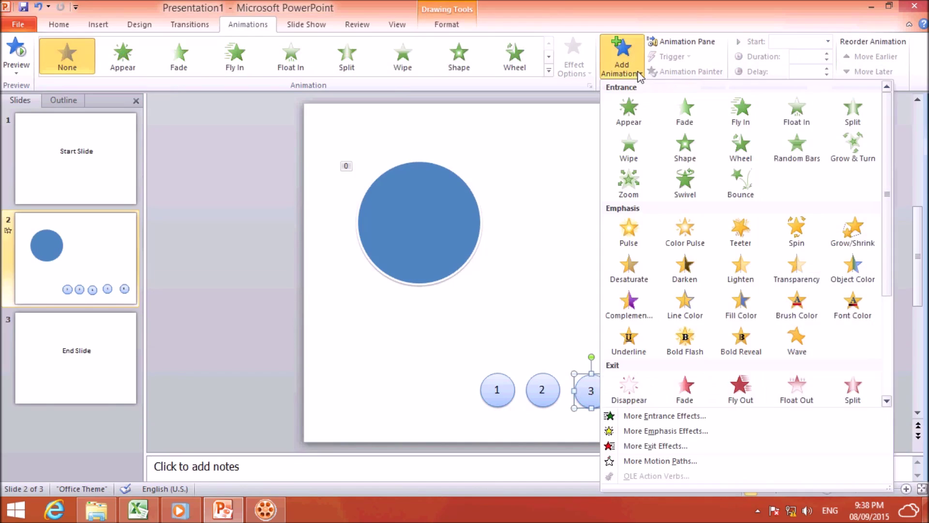
pyautogui.click(624, 391)
pyautogui.click(828, 42)
pyautogui.click(815, 68)
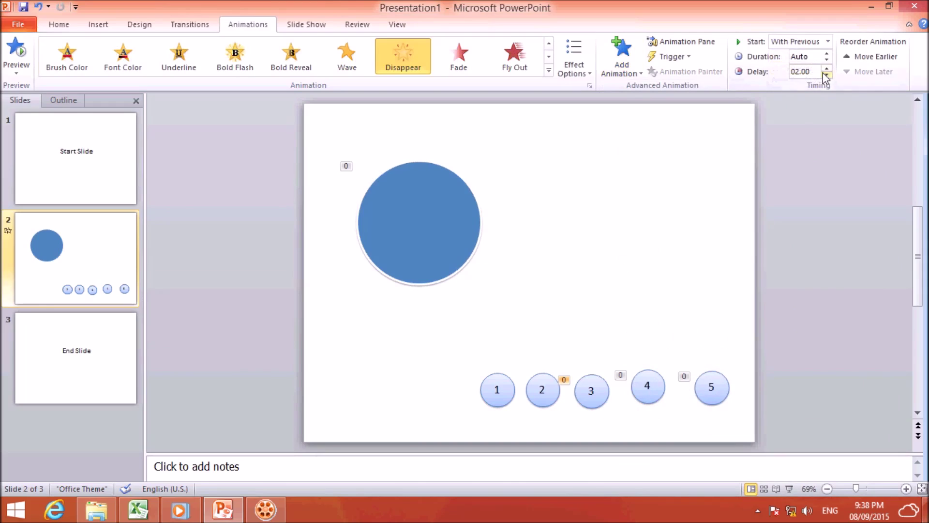
pyautogui.click(828, 69)
pyautogui.click(827, 69)
pyautogui.click(828, 68)
pyautogui.click(827, 69)
pyautogui.click(544, 387)
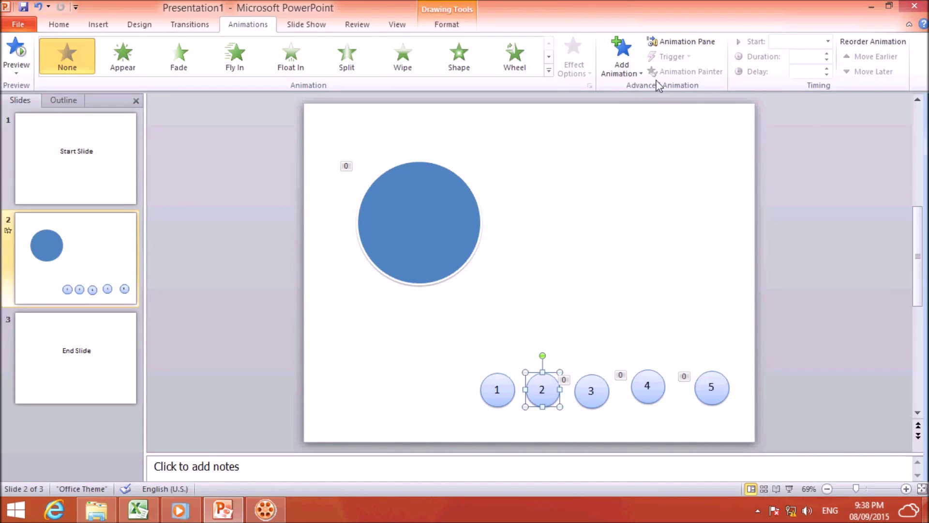
# Give circle 2 a Disappear exit effect starting With Previous after a 4-second delay
pyautogui.click(622, 60)
pyautogui.click(626, 395)
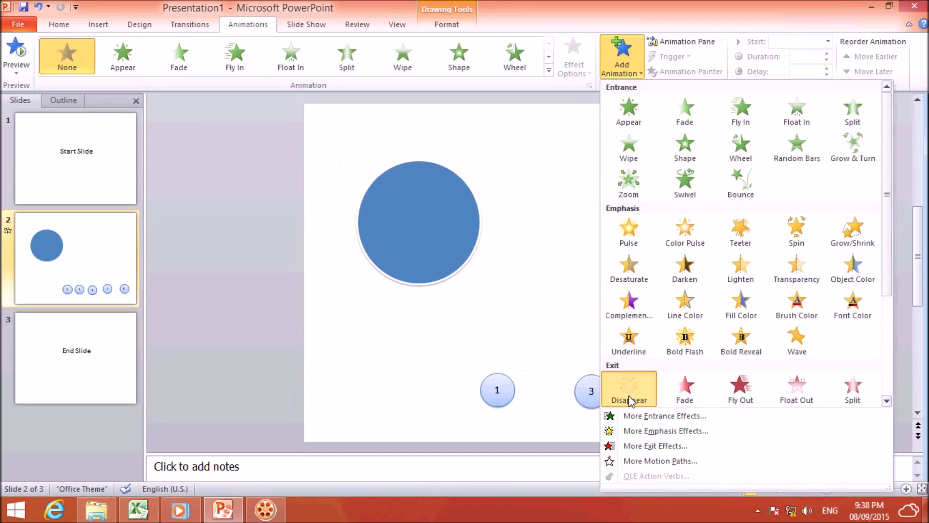
pyautogui.click(630, 400)
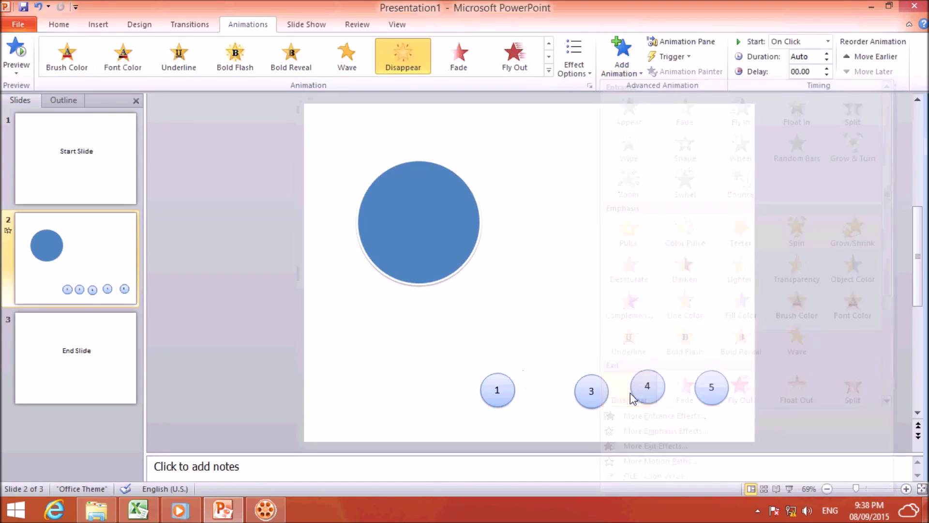
pyautogui.click(828, 43)
pyautogui.click(820, 69)
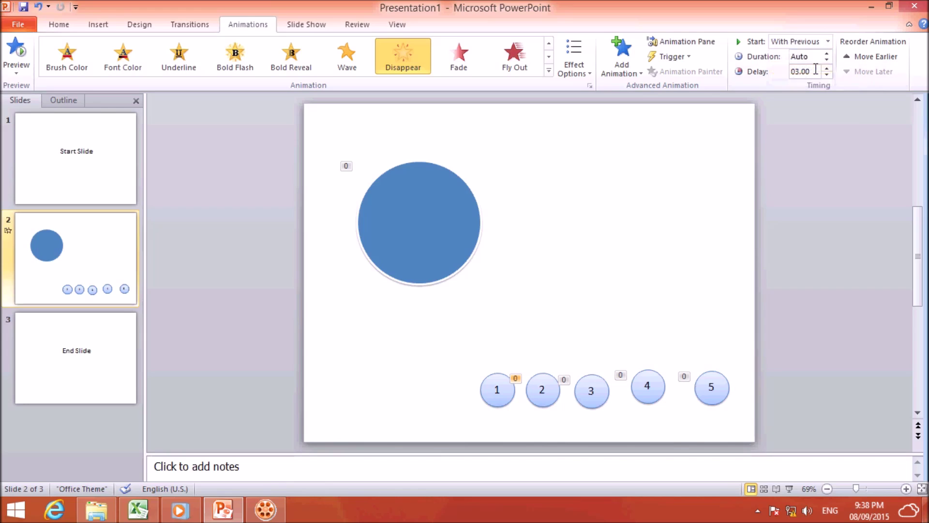
pyautogui.click(827, 69)
pyautogui.click(827, 70)
pyautogui.click(828, 69)
pyautogui.click(827, 69)
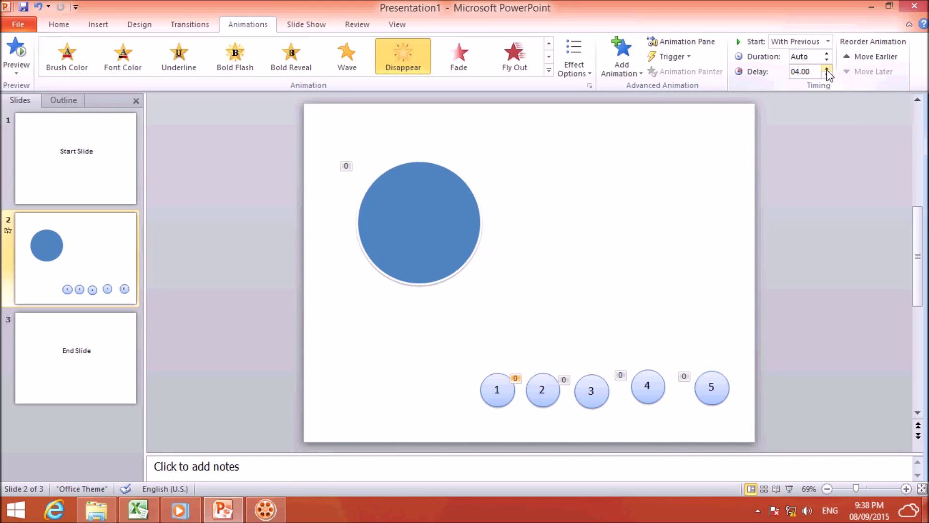
# Give circle 1 a Disappear exit effect starting With Previous after a 5-second delay
pyautogui.click(501, 394)
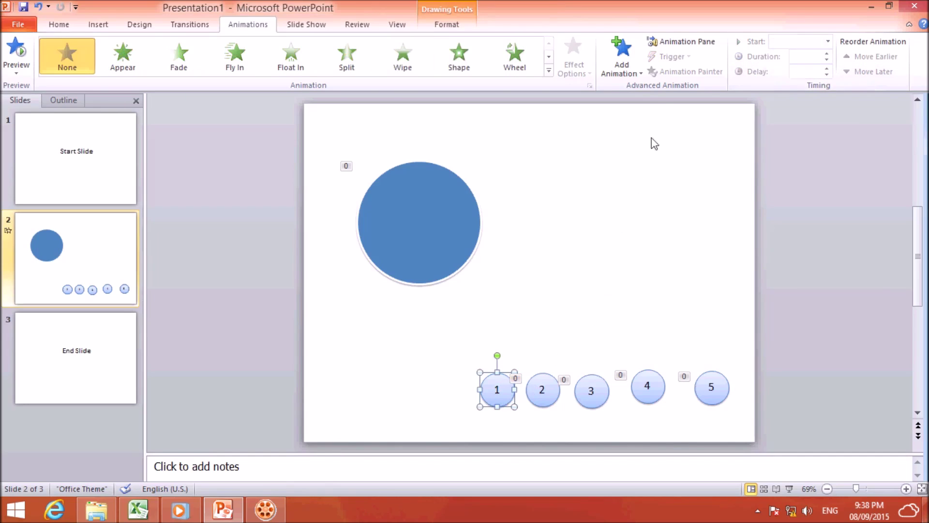
pyautogui.click(638, 82)
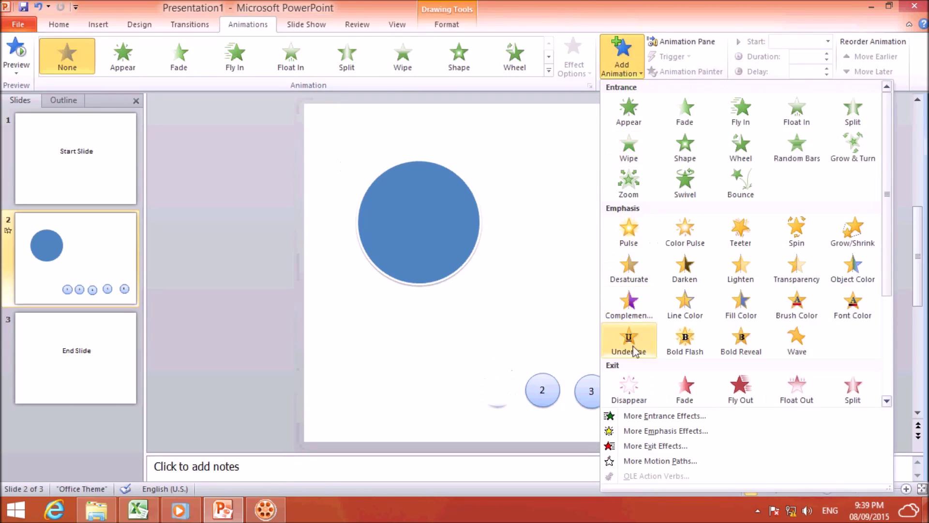
pyautogui.click(625, 390)
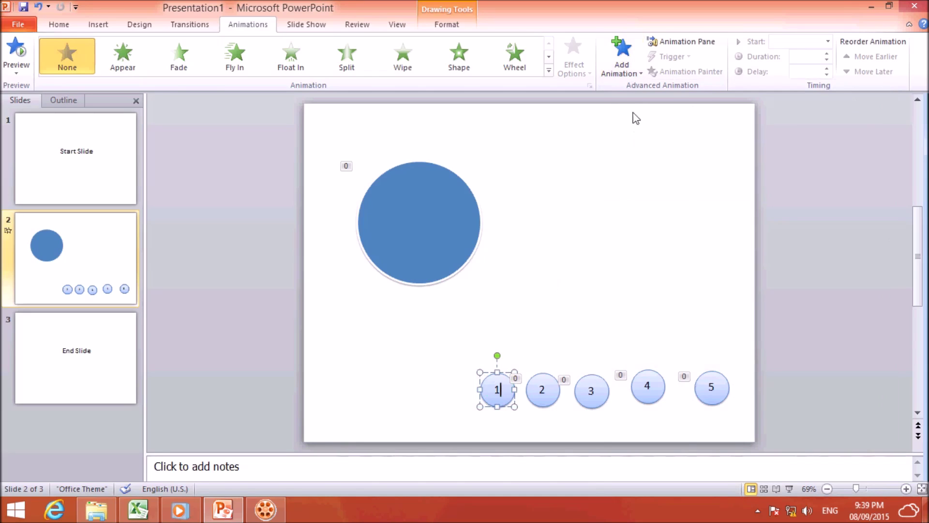
pyautogui.click(622, 56)
pyautogui.click(629, 383)
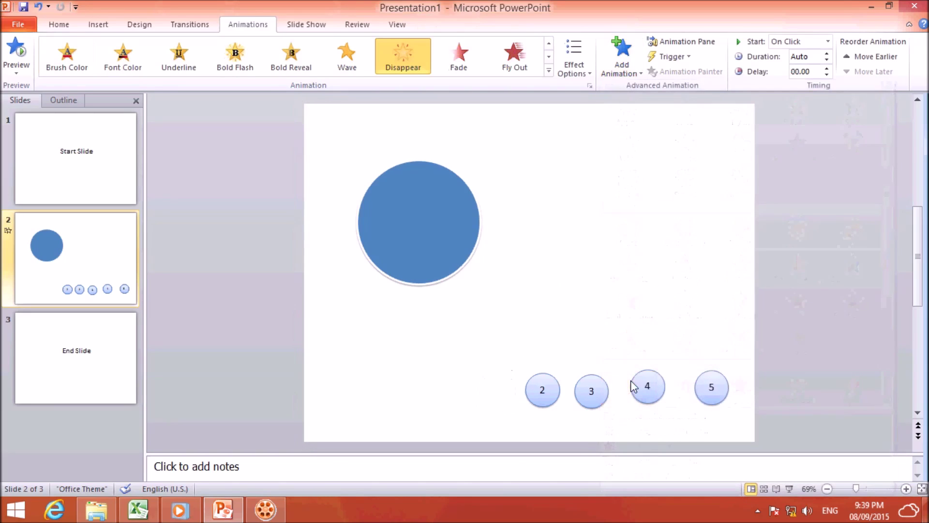
pyautogui.click(828, 41)
pyautogui.click(819, 71)
pyautogui.click(827, 69)
pyautogui.click(828, 69)
pyautogui.click(827, 69)
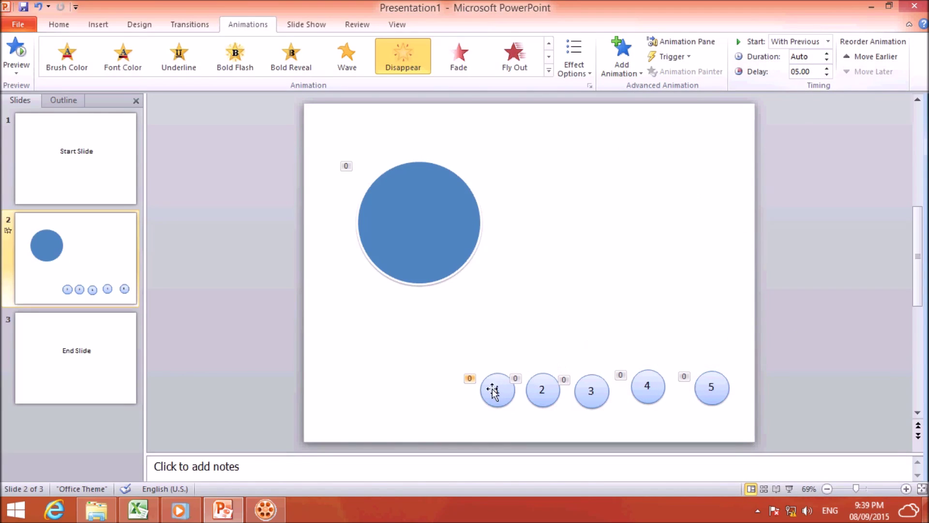
pyautogui.click(493, 390)
# Drag circle 1, then circle 2, onto the centre of the large blue circle using the alignment guides
pyautogui.moveTo(493, 389)
pyautogui.mouseDown()
pyautogui.moveTo(418, 286)
pyautogui.moveTo(420, 222)
pyautogui.mouseUp()
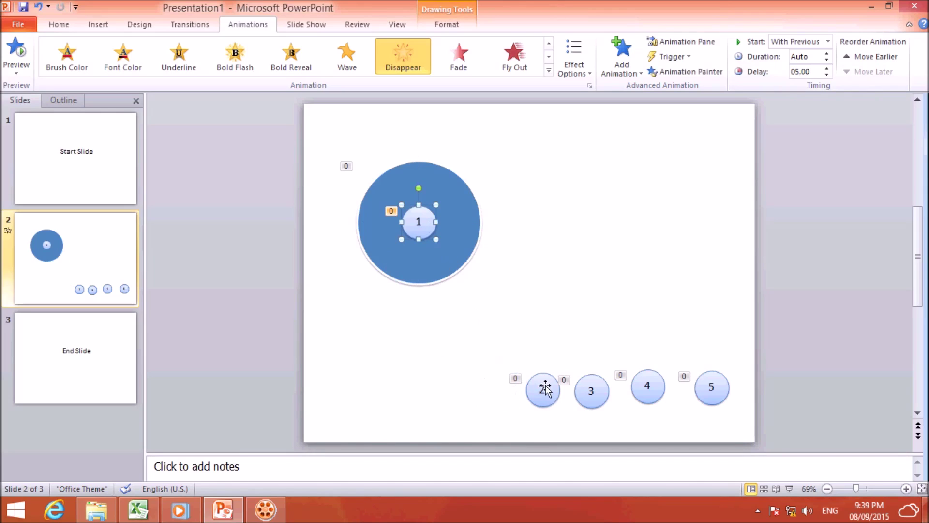
pyautogui.click(544, 388)
pyautogui.moveTo(551, 385); pyautogui.dragTo(427, 217)
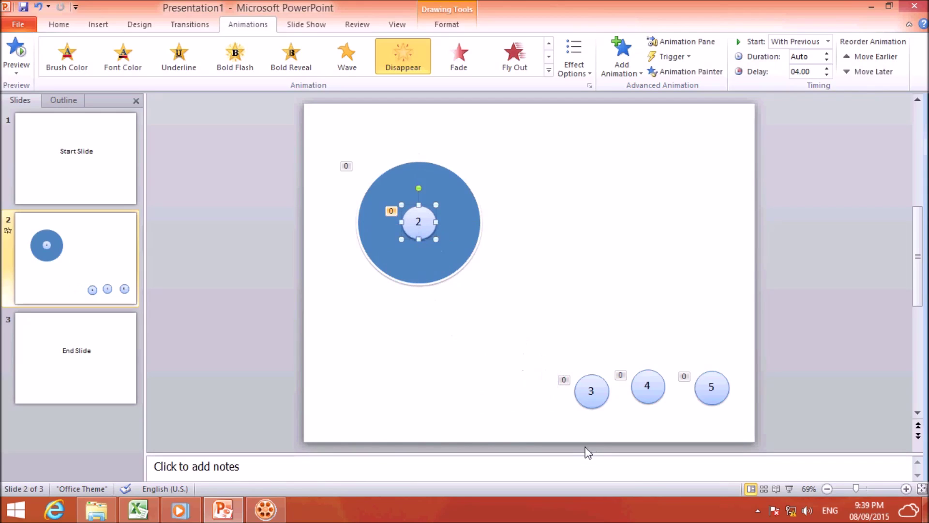